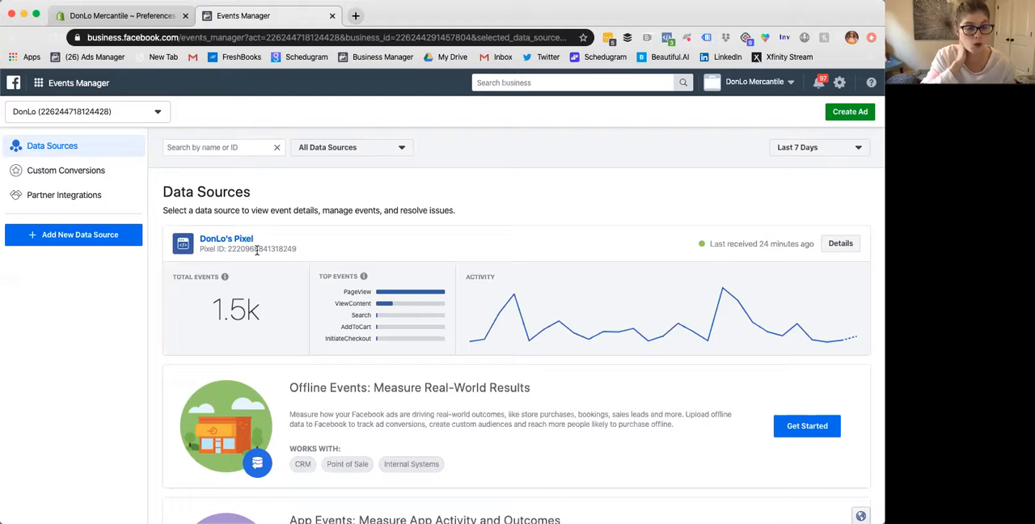
- Load the donlomercantile.com rings collection in a new tab and inspect its pixel with Facebook Pixel Helper
click(355, 16)
text(don)
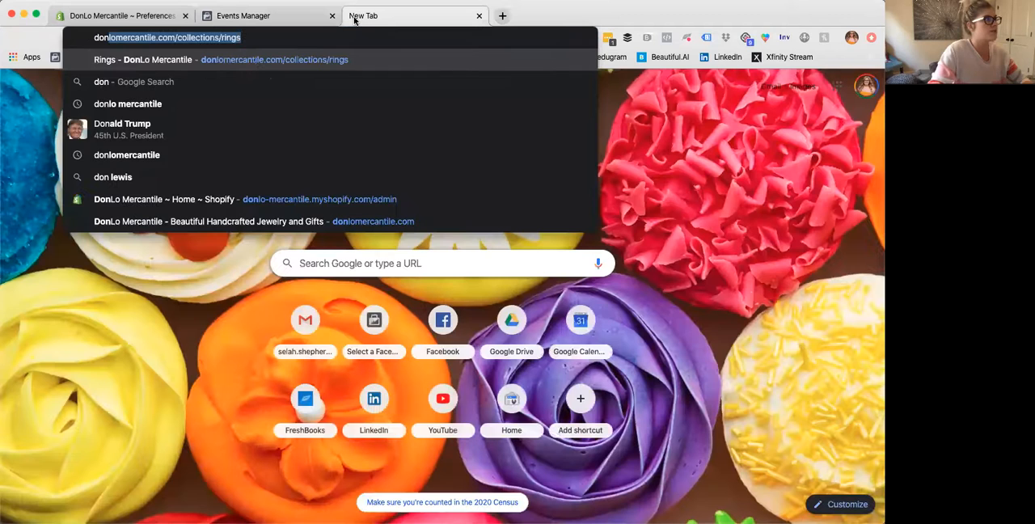
key(Return)
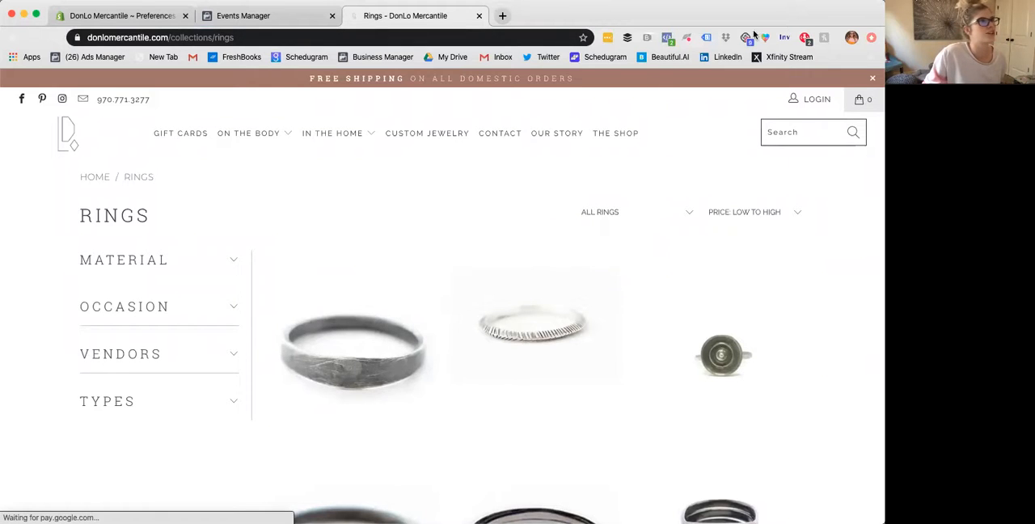
click(667, 40)
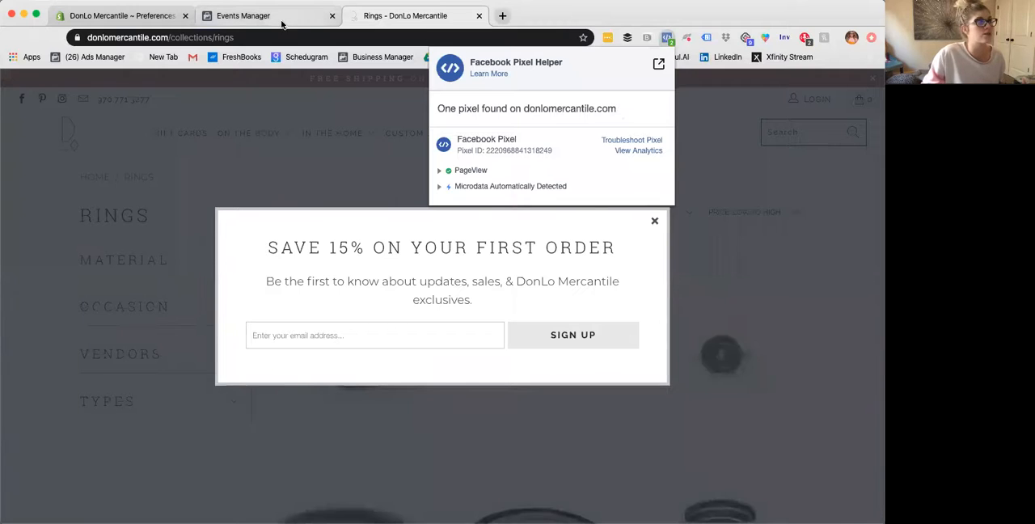
- Return to Events Manager and create a new Facebook Pixel data source named "TEST pixel"
click(278, 25)
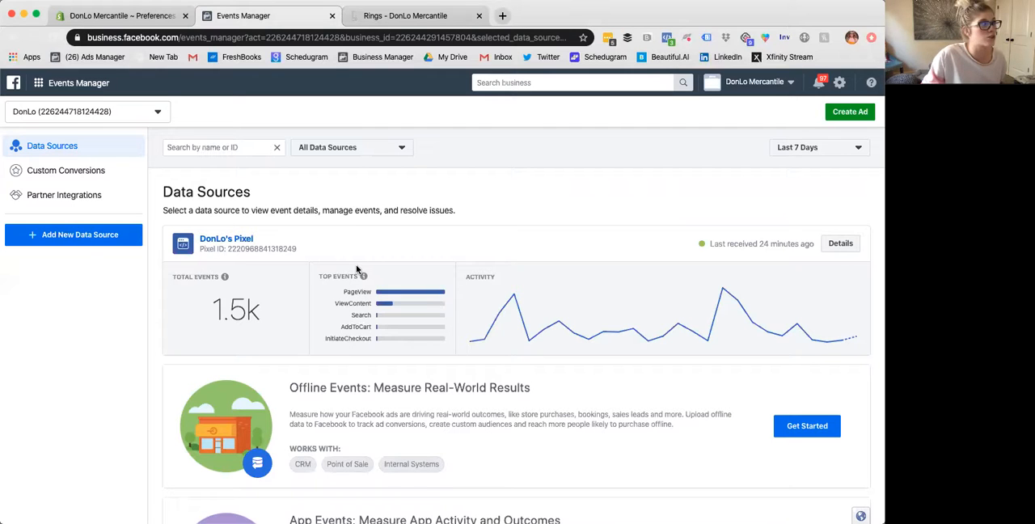
click(90, 236)
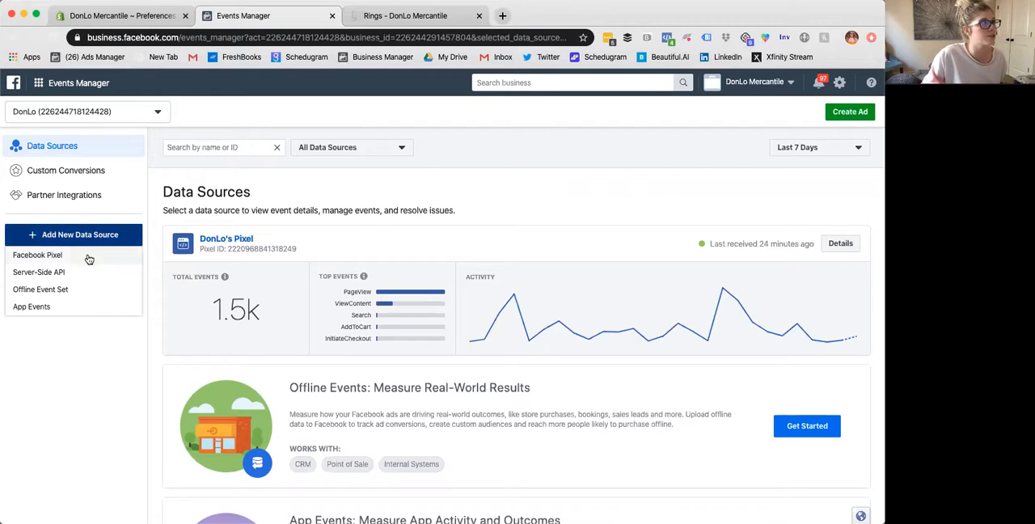
click(41, 255)
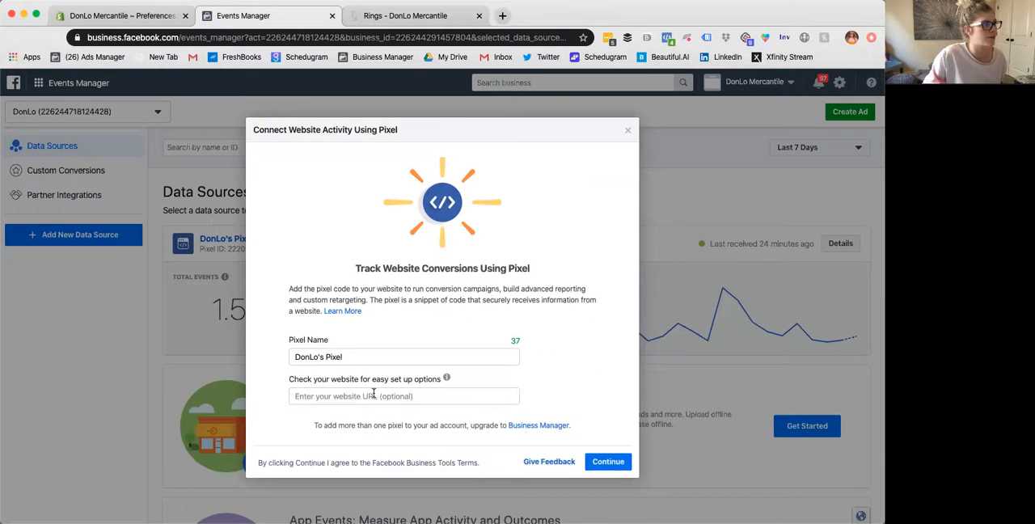
click(373, 393)
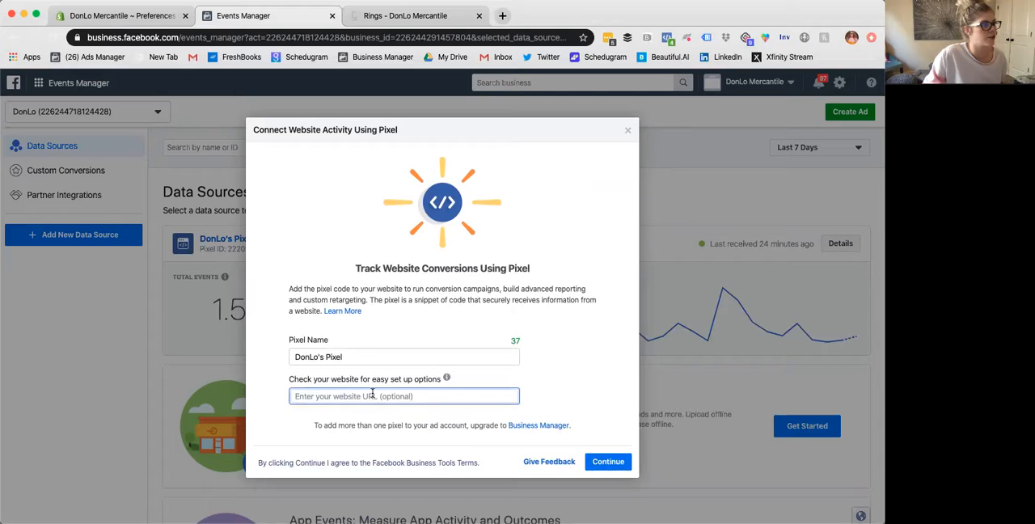
triple_click(357, 358)
text(TE)
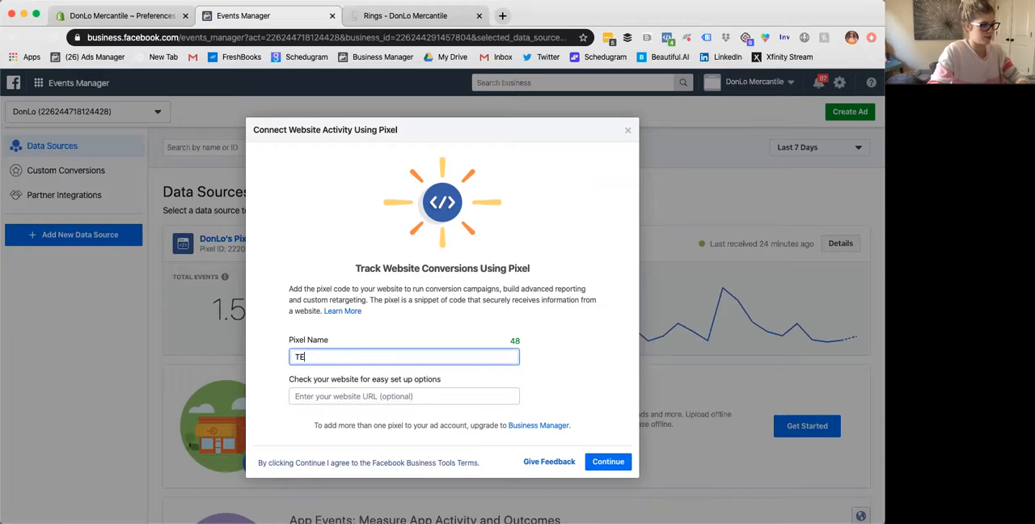
text(ST pizxel)
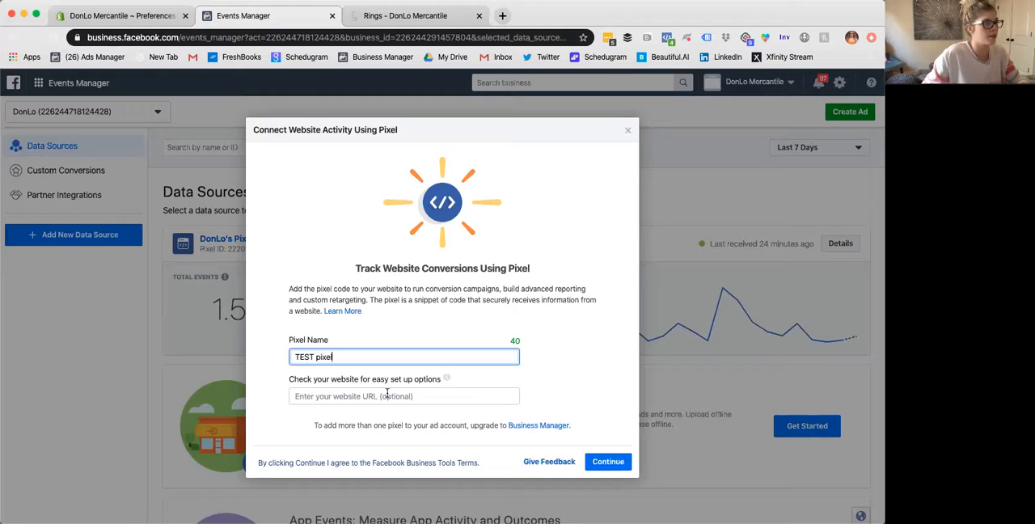
click(595, 461)
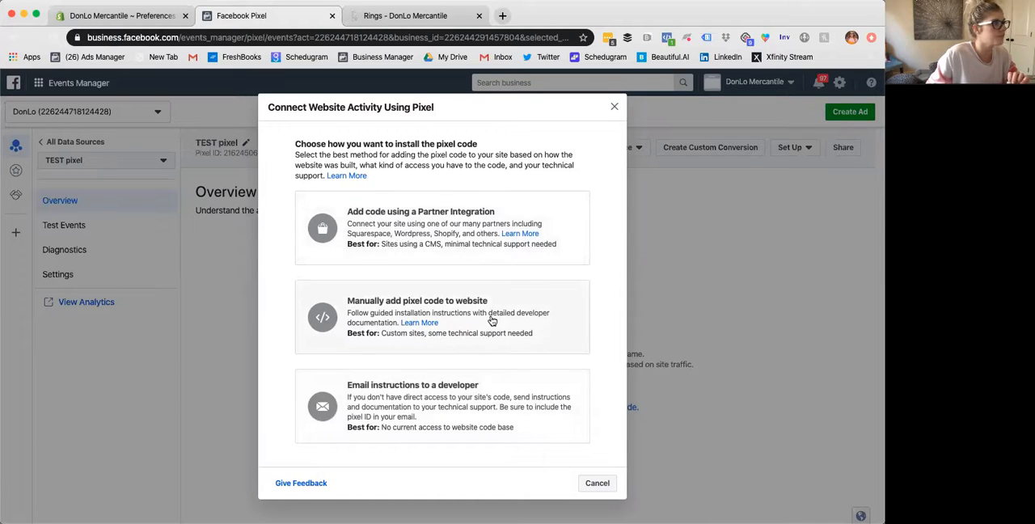
- Choose Shopify as the partner integration for the TEST pixel and advance through its instructions to Verify Connection
click(481, 225)
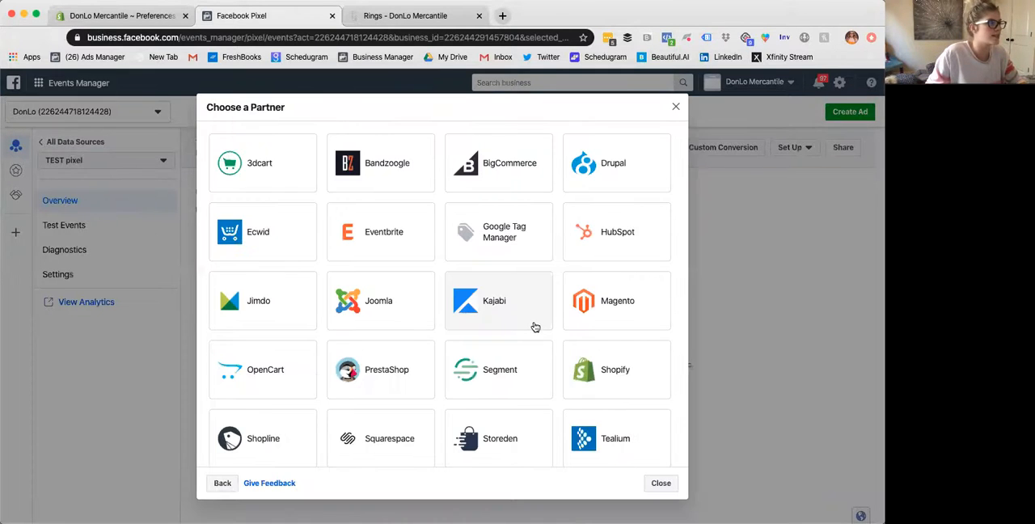
click(621, 374)
click(655, 331)
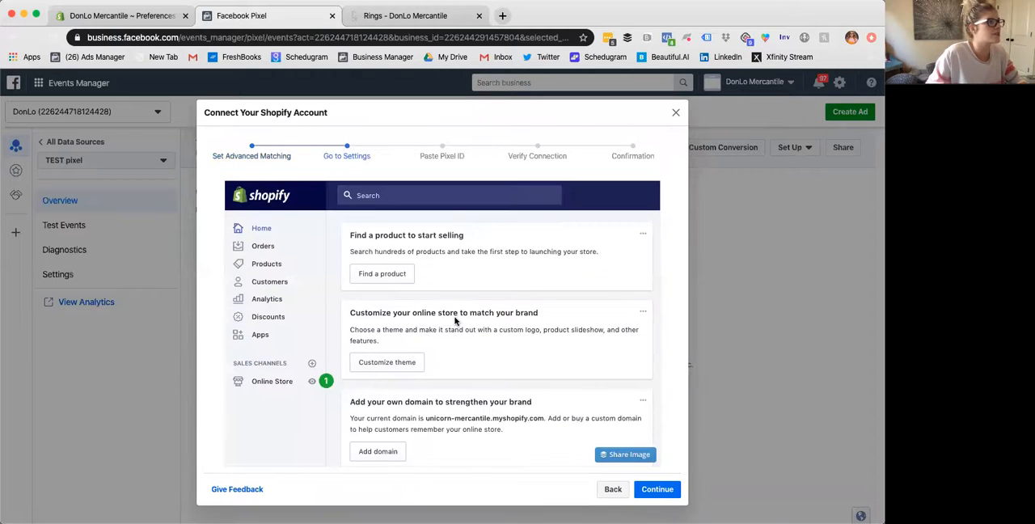
scroll(455, 323, down, 2)
scroll(451, 320, up, 2)
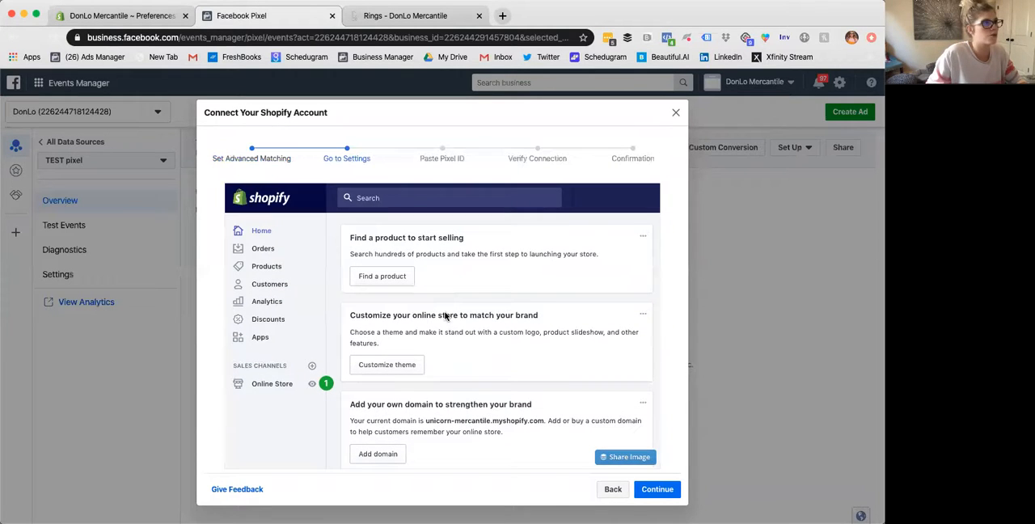
click(657, 489)
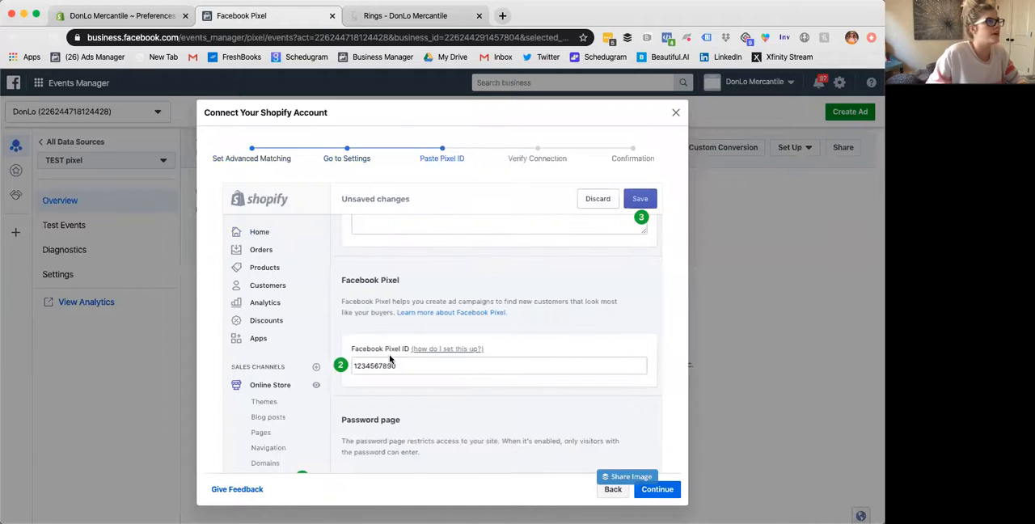
click(658, 490)
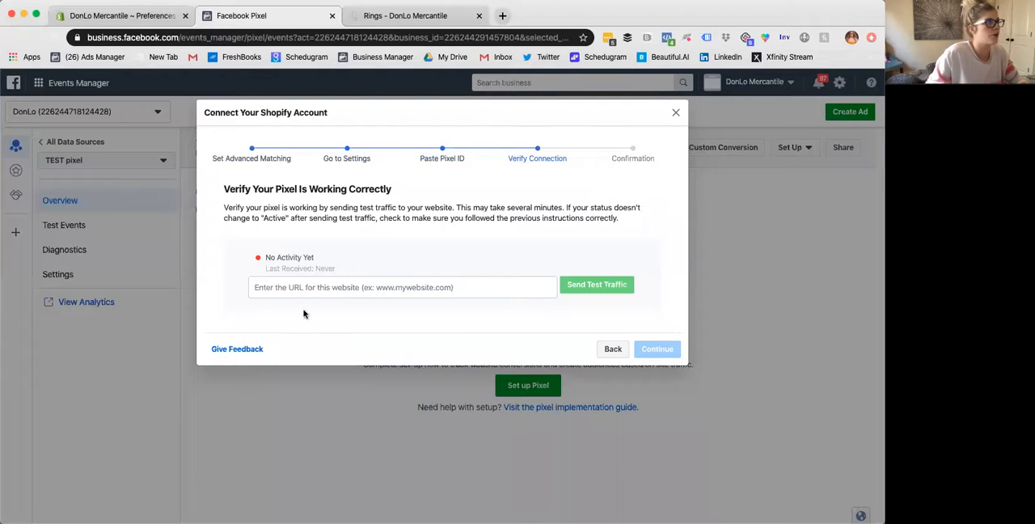
- Go back to the Paste Pixel ID stage and highlight the pixel ID in the instructions
click(442, 155)
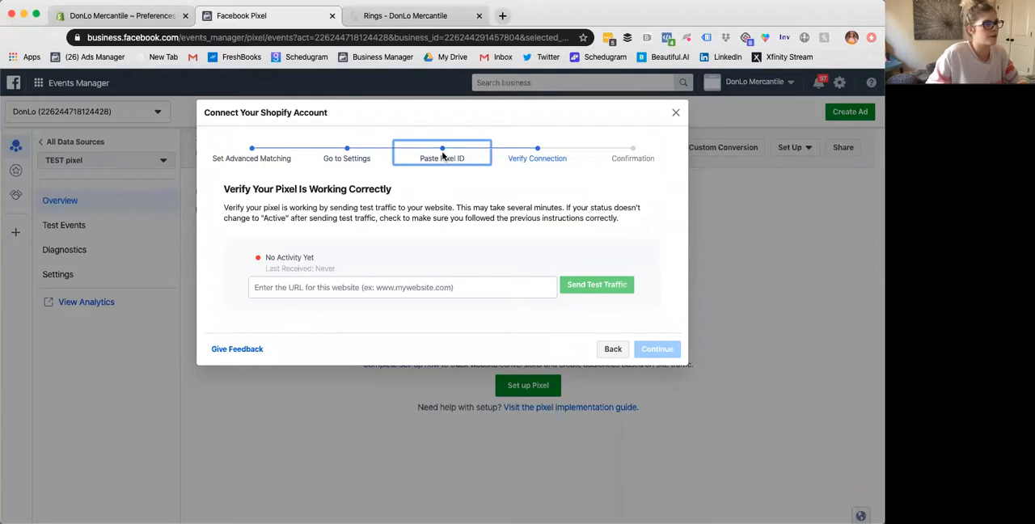
click(613, 349)
scroll(371, 325, down, 2)
drag(419, 384, 340, 385)
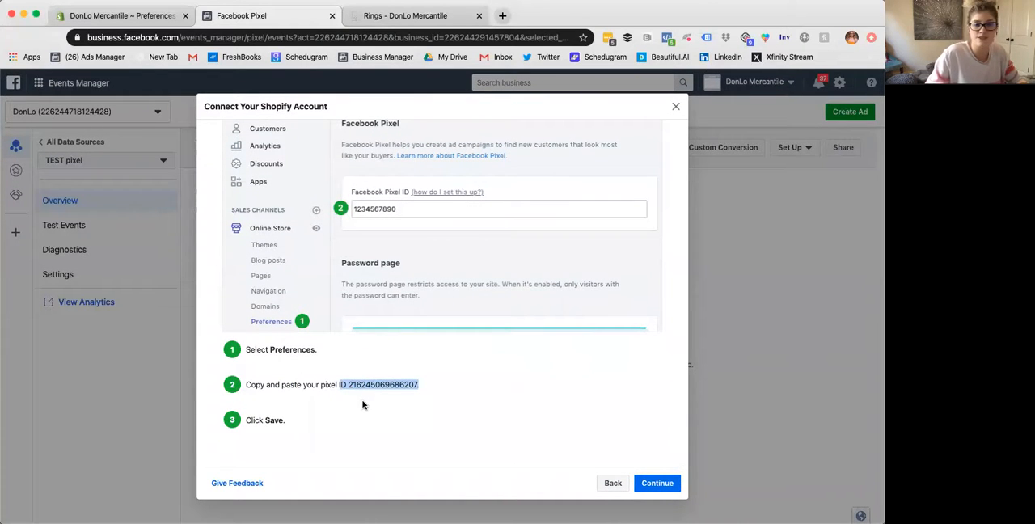
- Switch to the store's Shopify admin and examine the Facebook Pixel section of the Online Store preferences
click(400, 18)
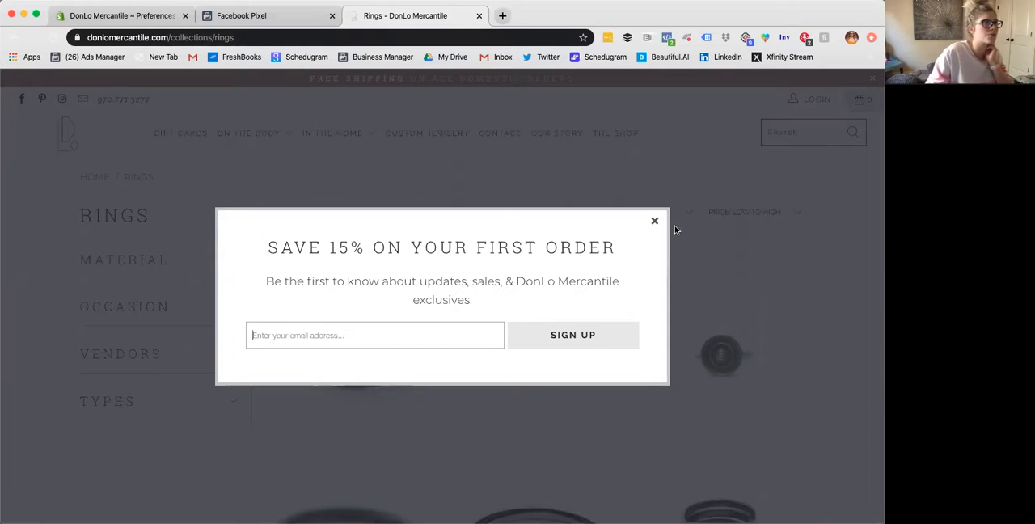
click(81, 18)
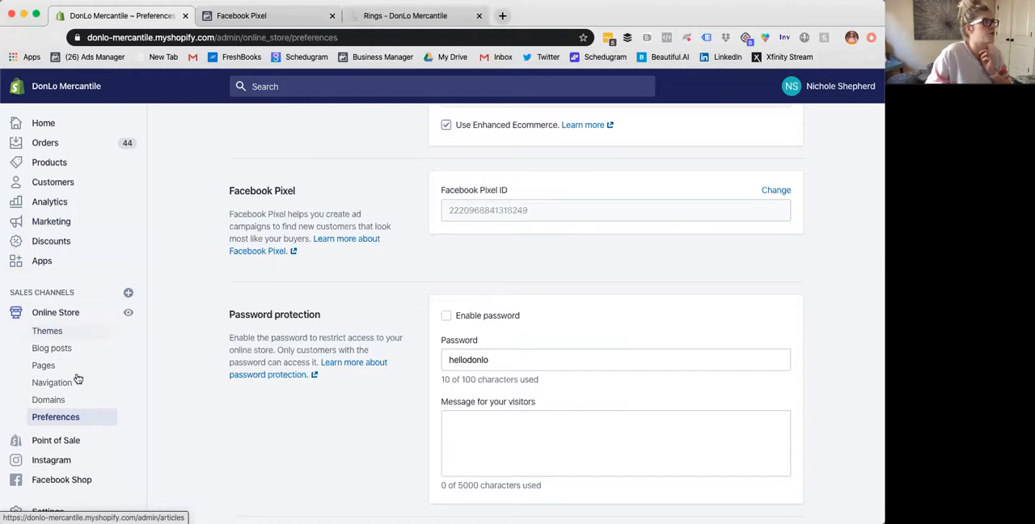
scroll(552, 345, up, 4)
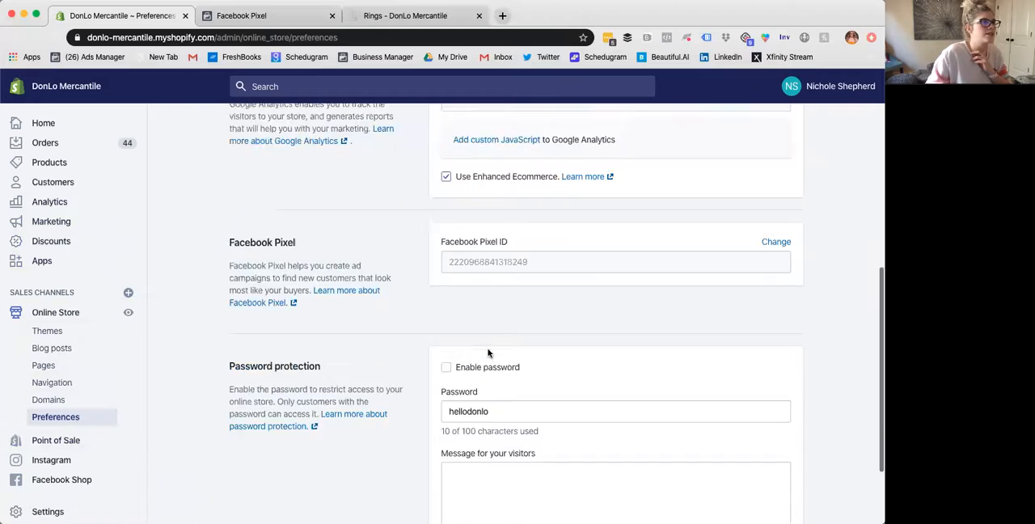
scroll(555, 349, up, 1)
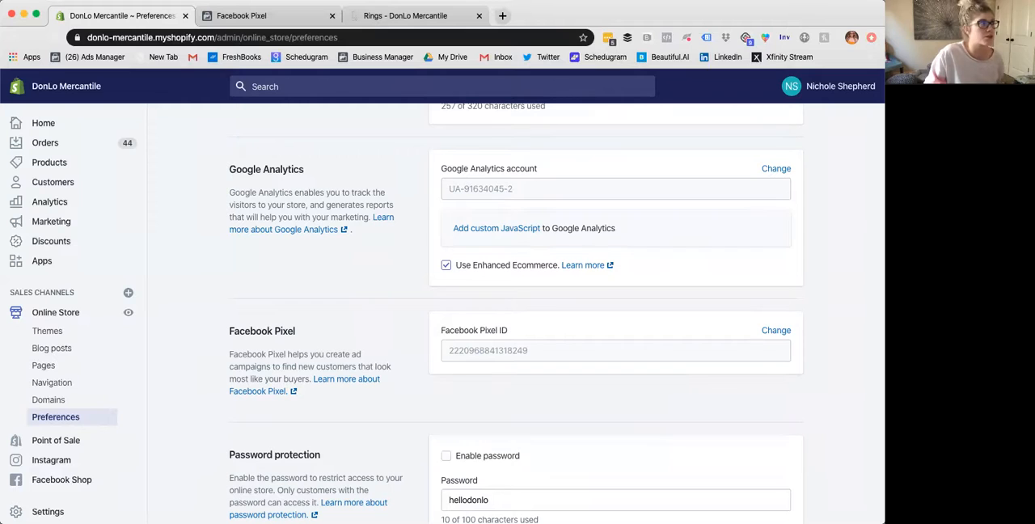
- Return to Events Manager, close the Shopify connection dialog, and open DonLo's Pixel from all data sources
click(234, 18)
click(678, 107)
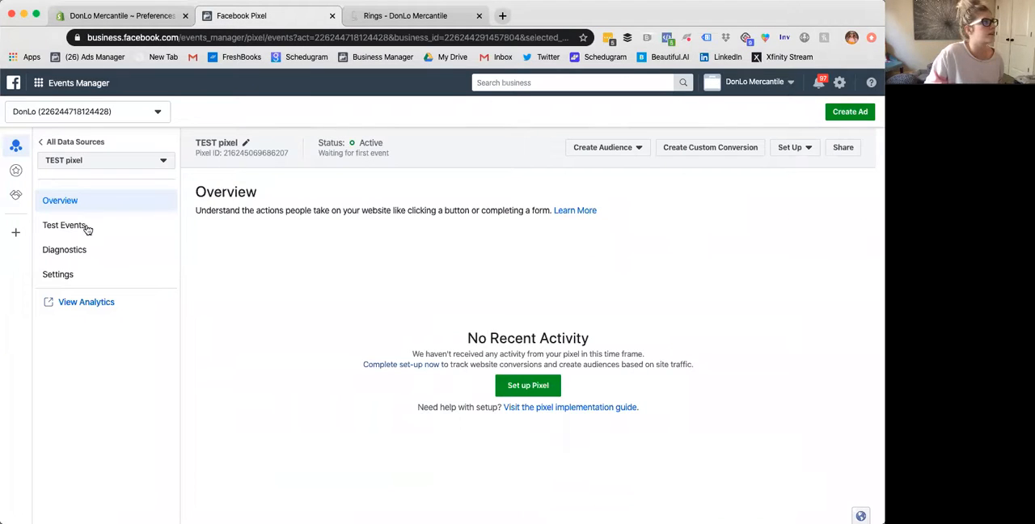
click(59, 143)
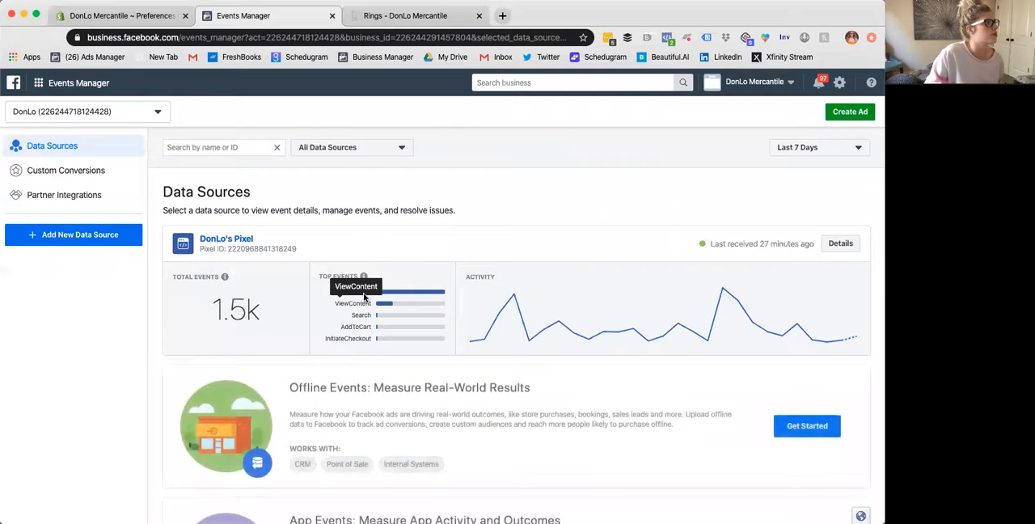
click(224, 238)
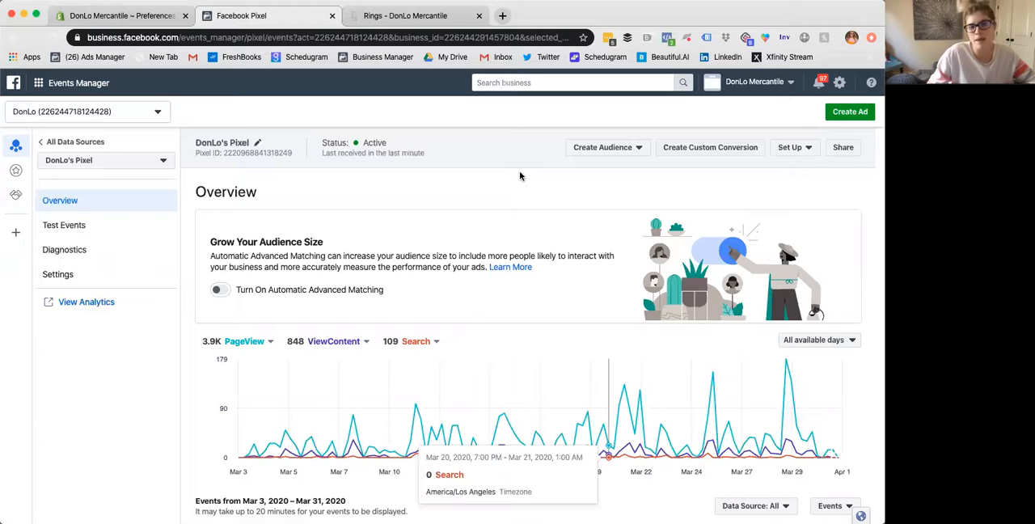
- Examine the activity chart, event list and setup options on the overview of DonLo's Pixel
scroll(561, 291, down, 3)
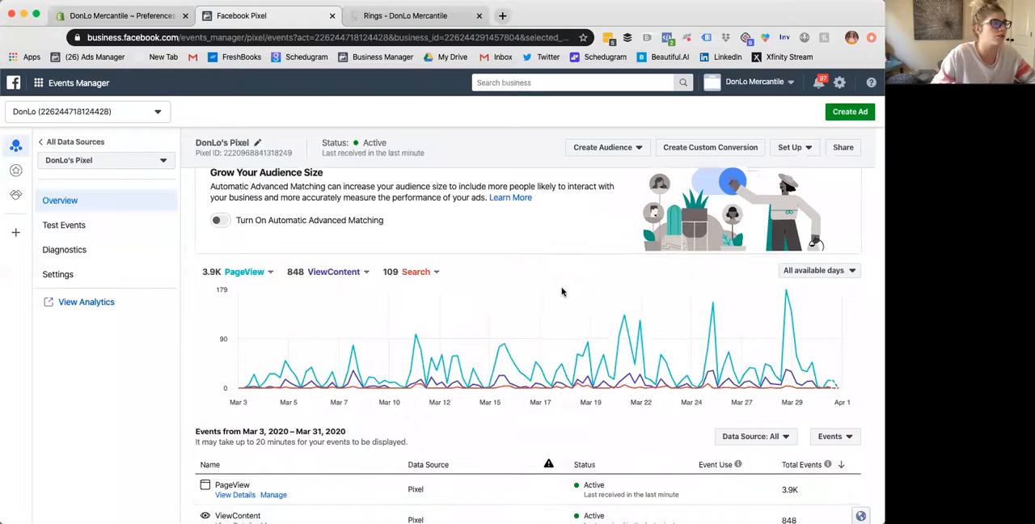
scroll(564, 291, down, 5)
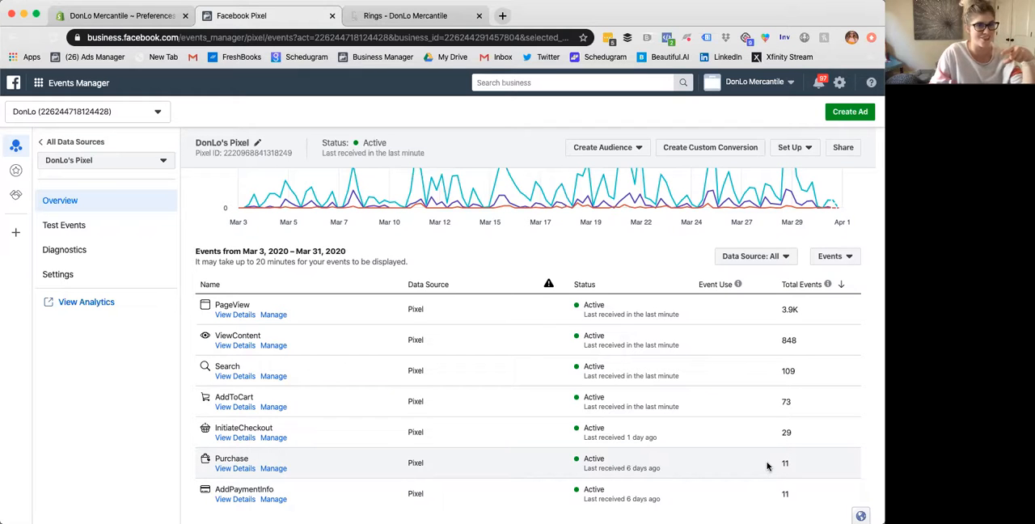
scroll(767, 466, up, 5)
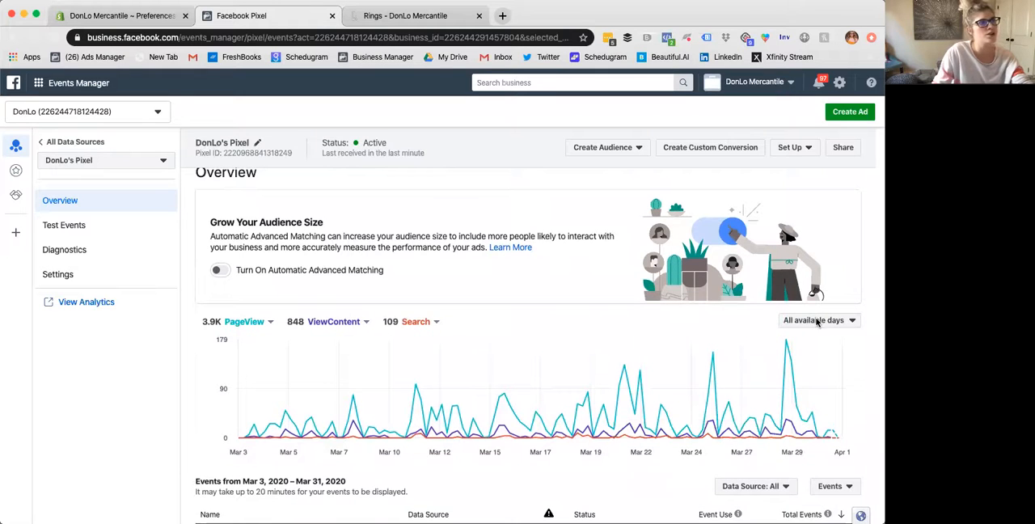
scroll(813, 337, up, 1)
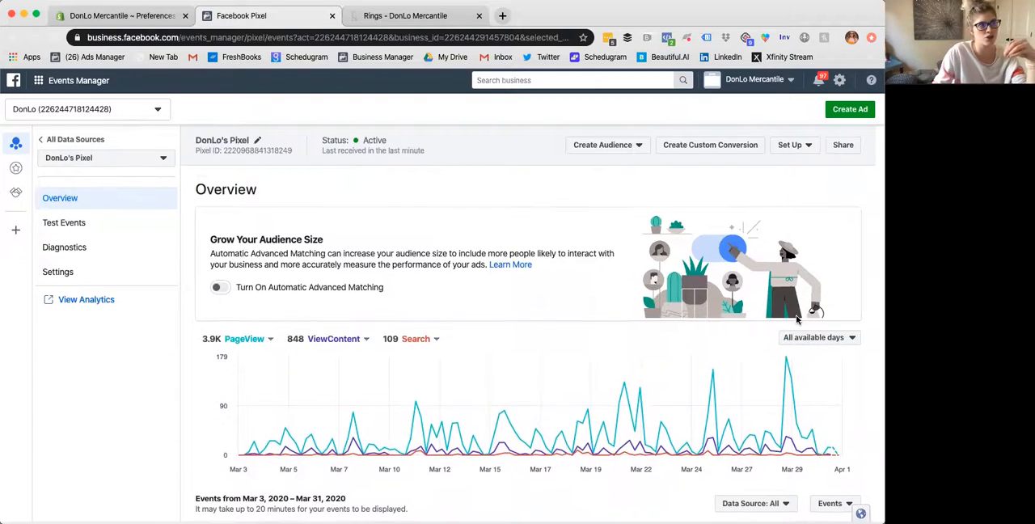
click(782, 148)
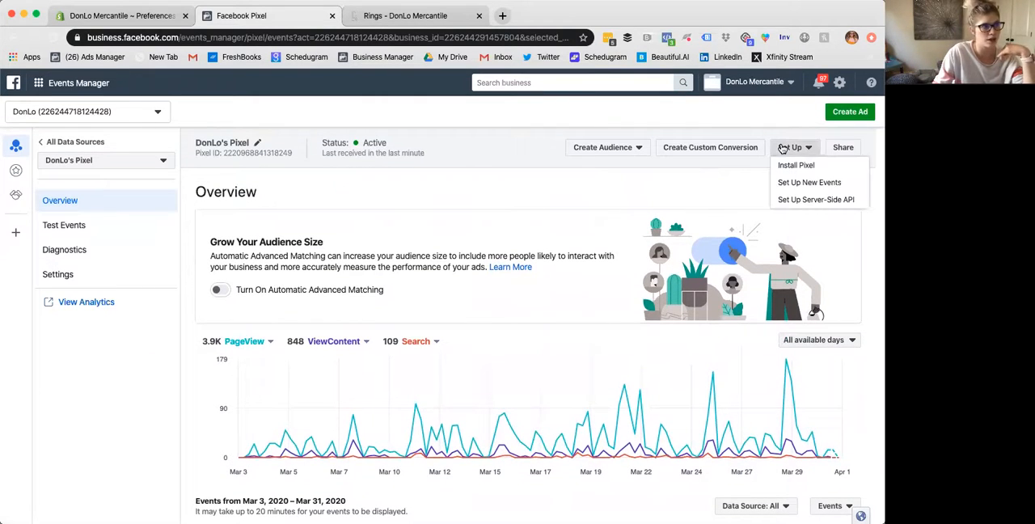
click(688, 166)
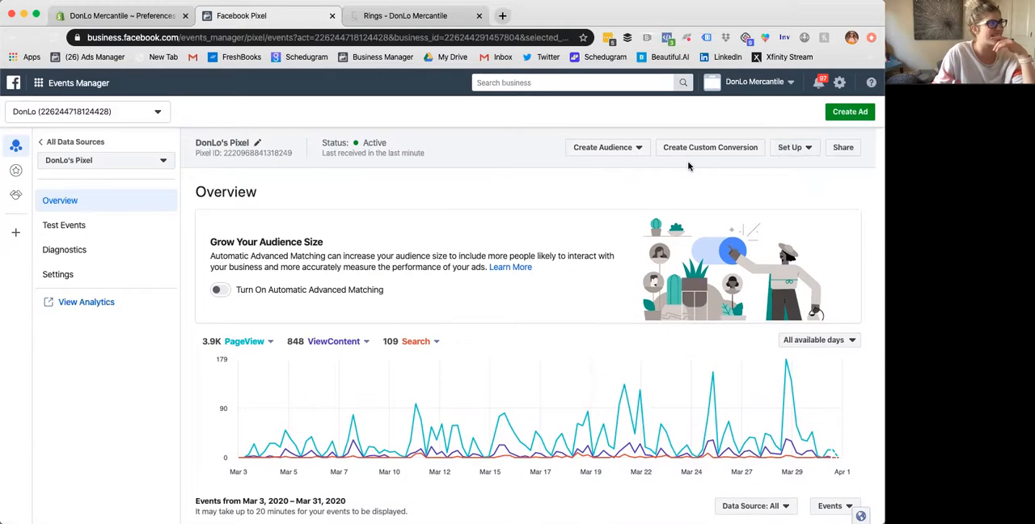
scroll(663, 175, down, 1)
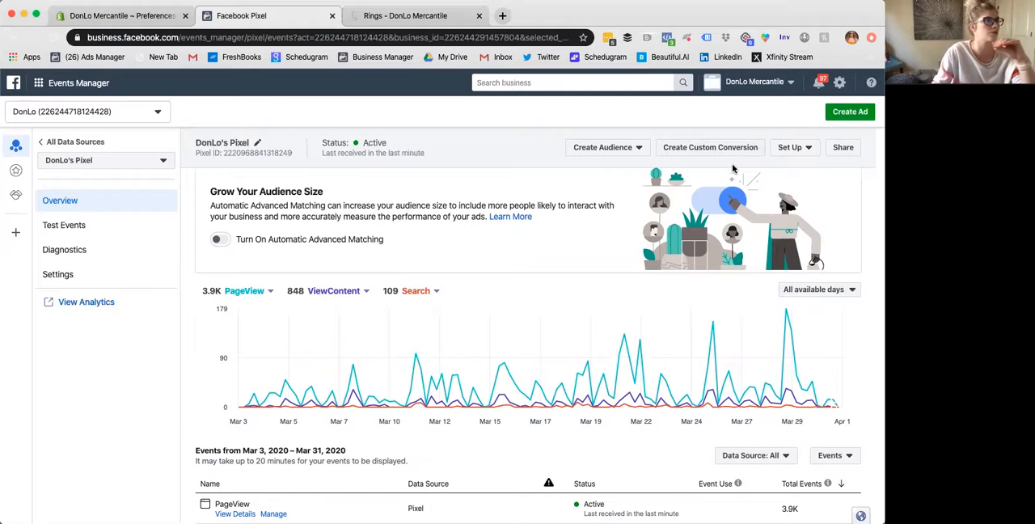
- Launch donlomercantile.com from Test Events for DonLo's Pixel, close the old Rings tab, and browse the store's home page
click(97, 231)
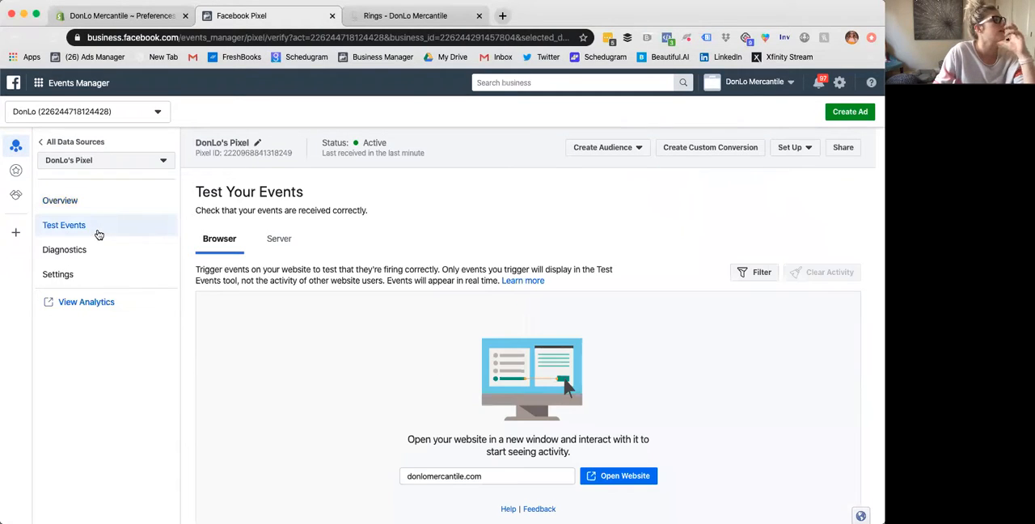
scroll(644, 330, down, 2)
click(507, 414)
click(608, 413)
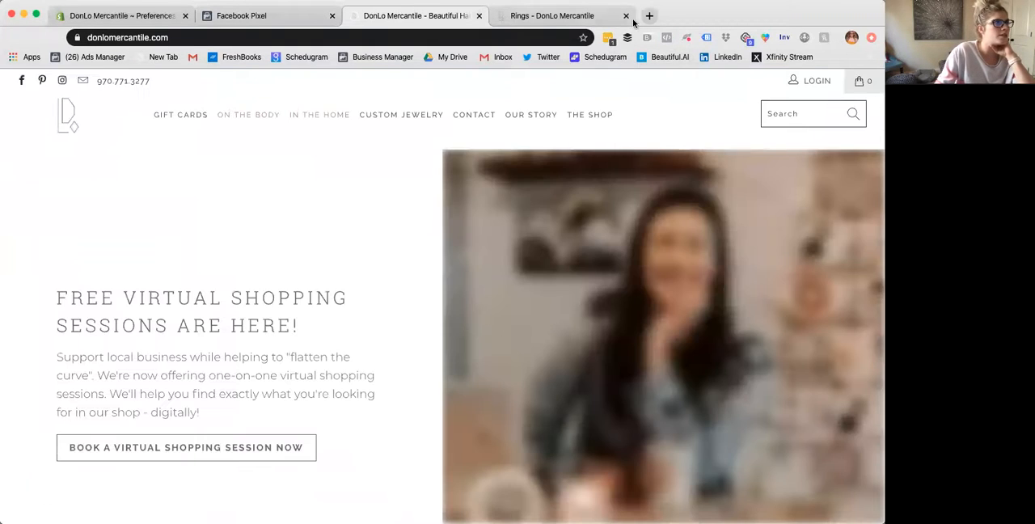
click(626, 15)
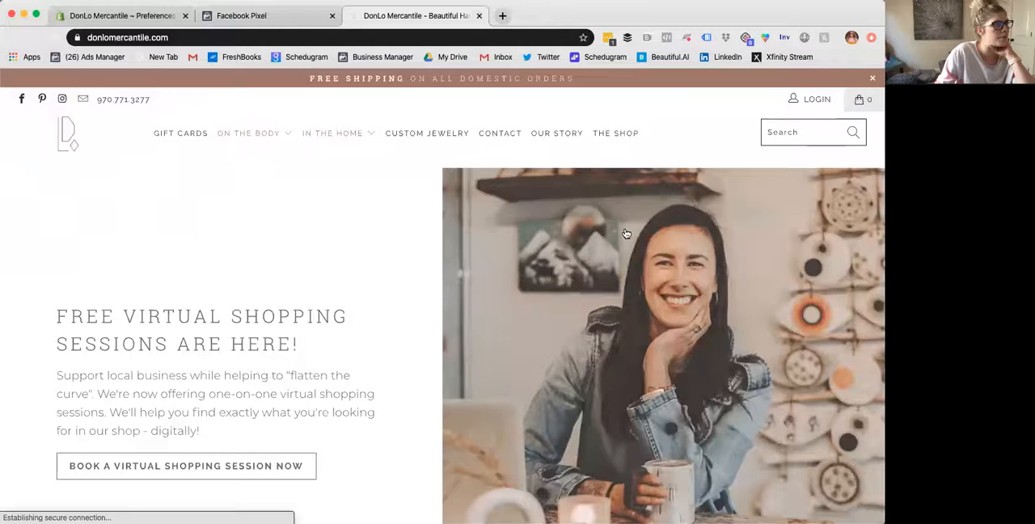
scroll(625, 234, down, 10)
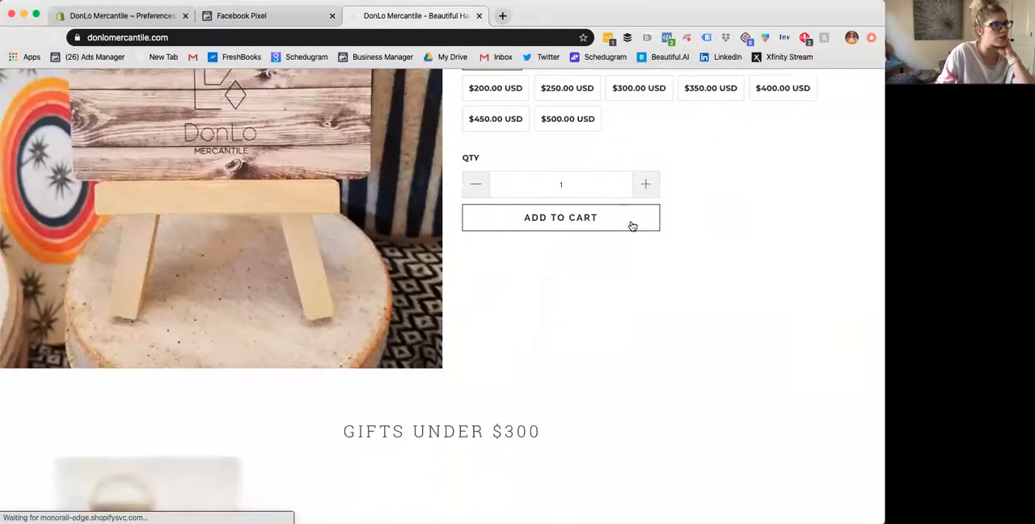
- Open the Mini Treasure Coin Diamond Studs + 18KY product from Gifts Under $300 and check Test Events for the activity
scroll(632, 225, down, 5)
mouse_move(154, 243)
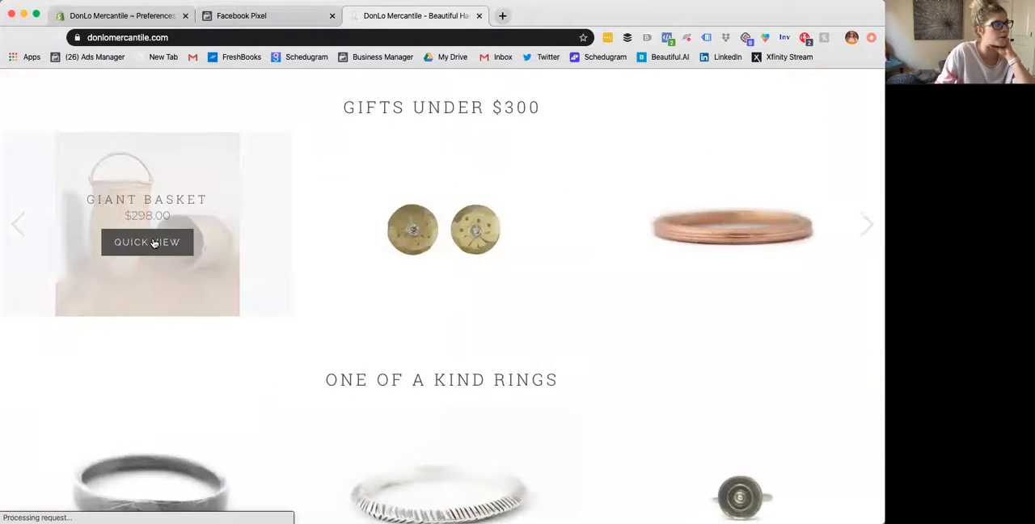
mouse_move(411, 218)
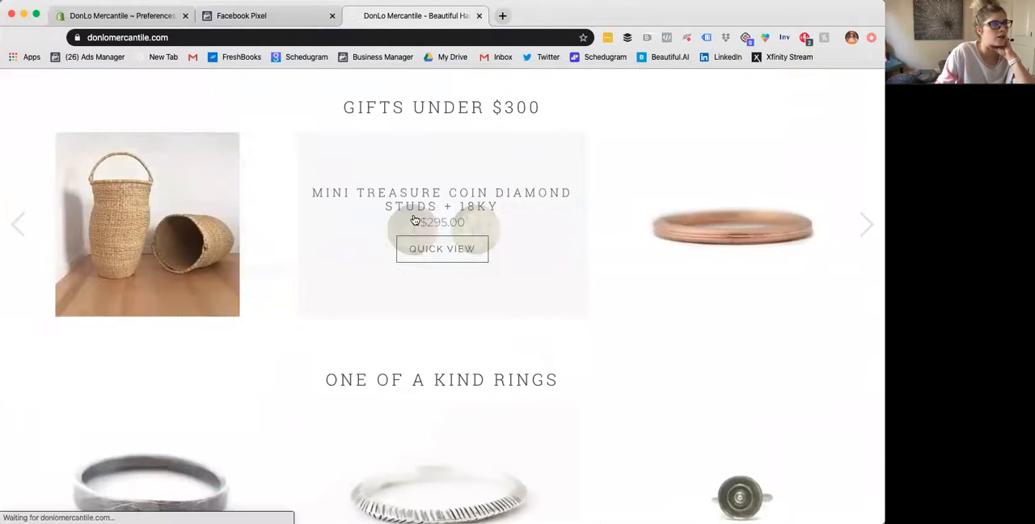
click(236, 17)
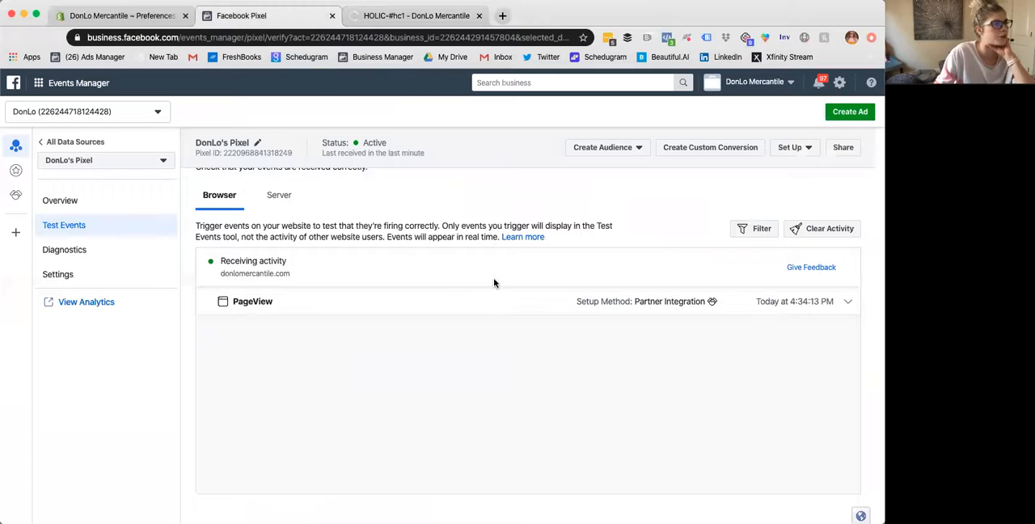
- Add one pair of the Mini Treasure Coin Diamond Studs + 18KY to the cart and open the shopping cart
click(421, 16)
scroll(485, 194, down, 5)
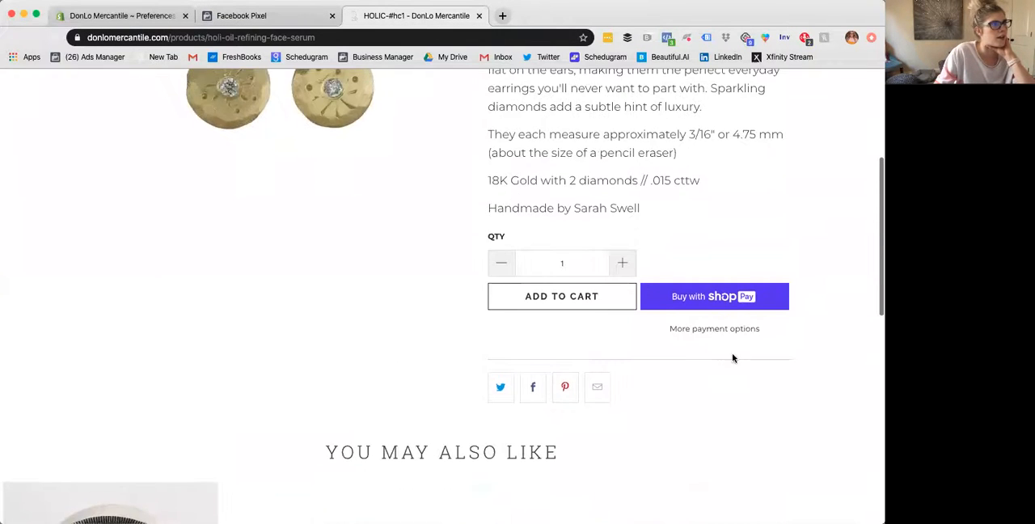
click(596, 300)
scroll(758, 191, up, 2)
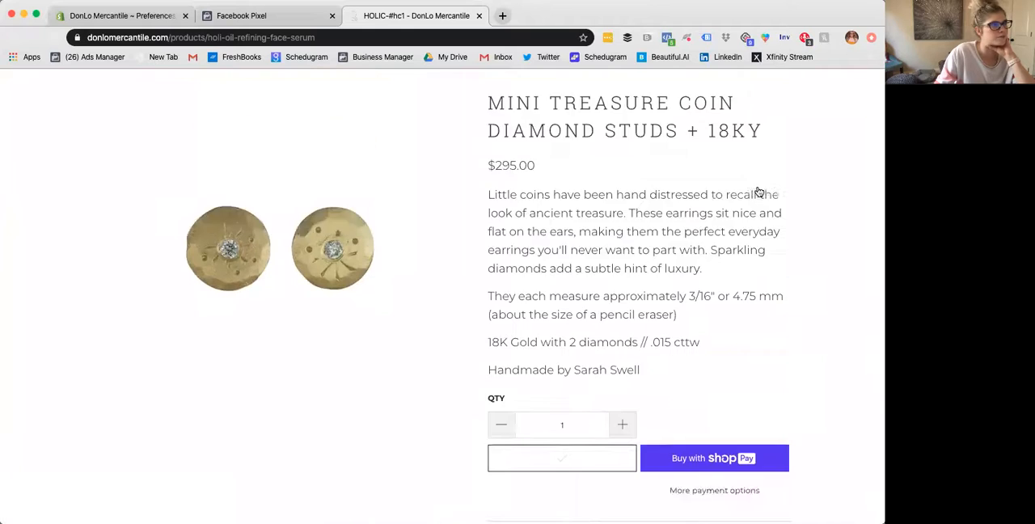
click(861, 101)
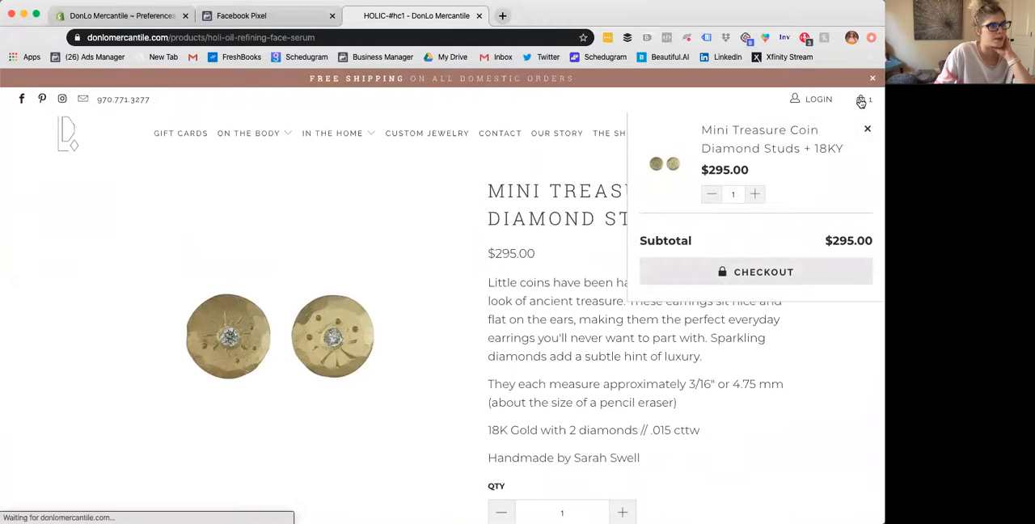
- Compare the store's shopping cart page with the events received in Test Events for DonLo's Pixel
click(300, 17)
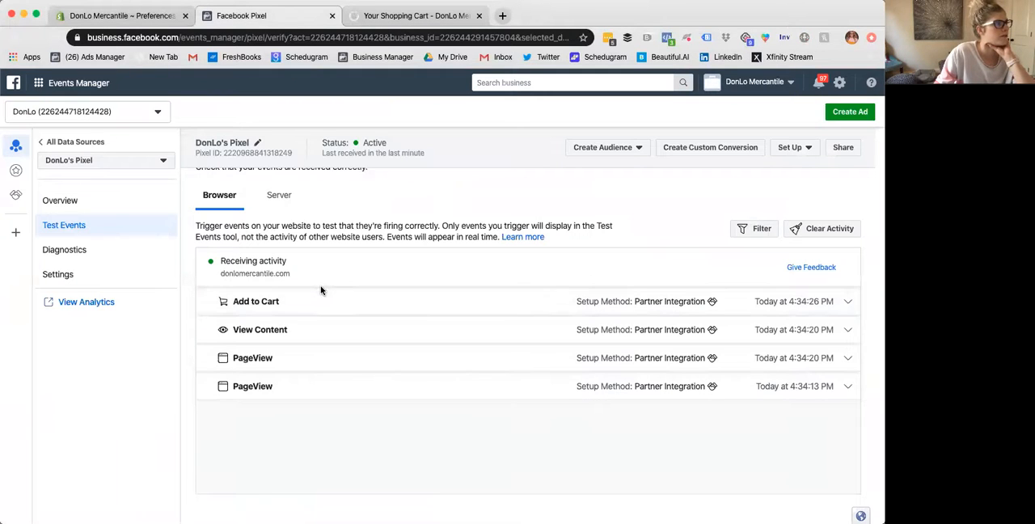
click(437, 17)
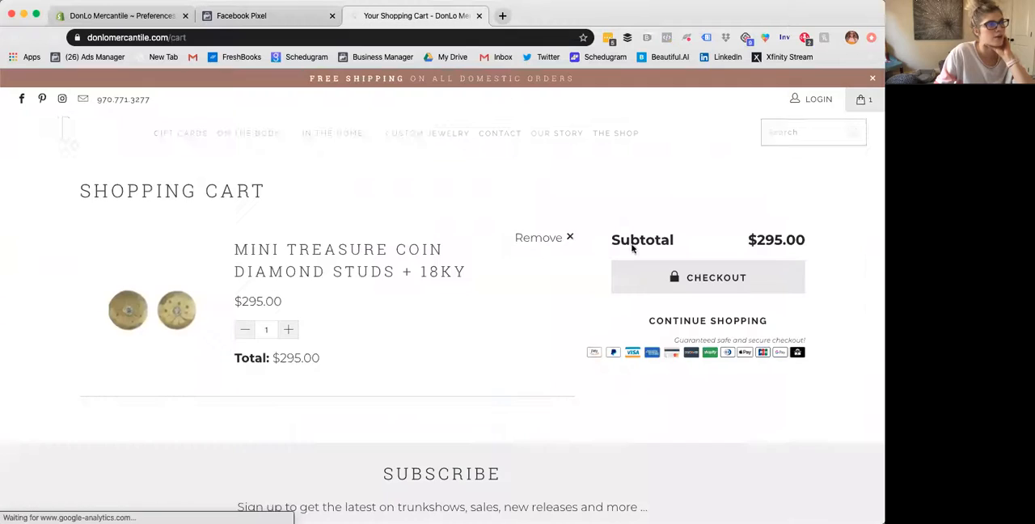
click(248, 14)
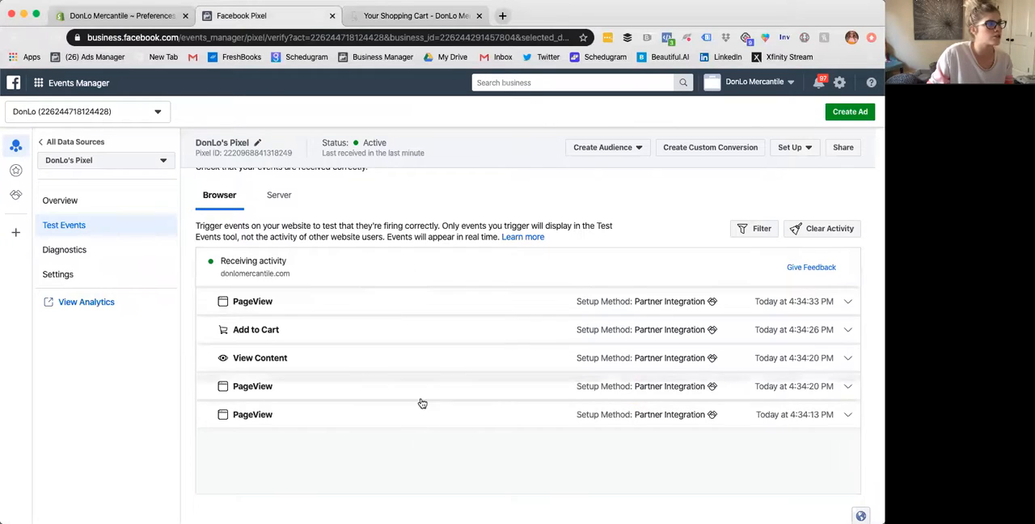
scroll(402, 377, up, 1)
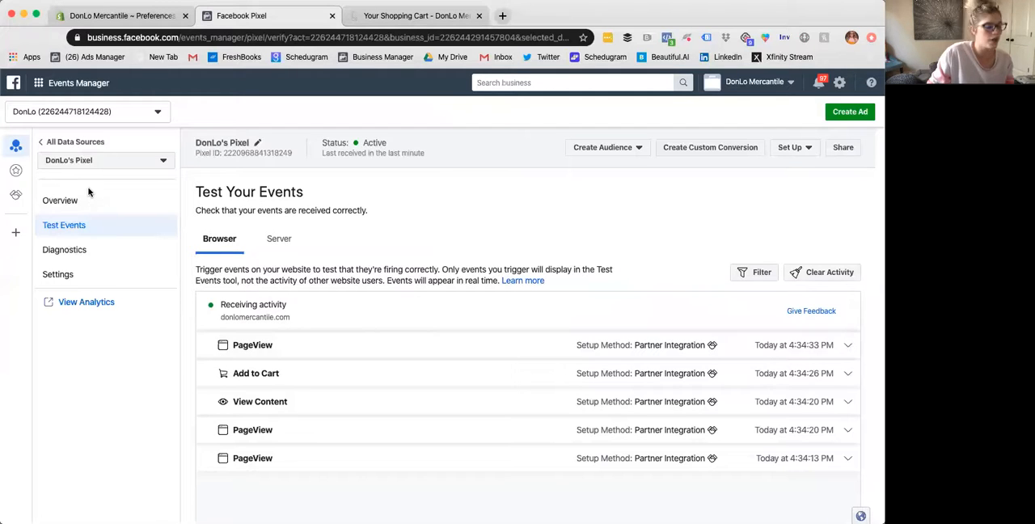
- Show how to add a Facebook Pixel as a new data source from all data sources, closing the dialog without creating one
click(63, 143)
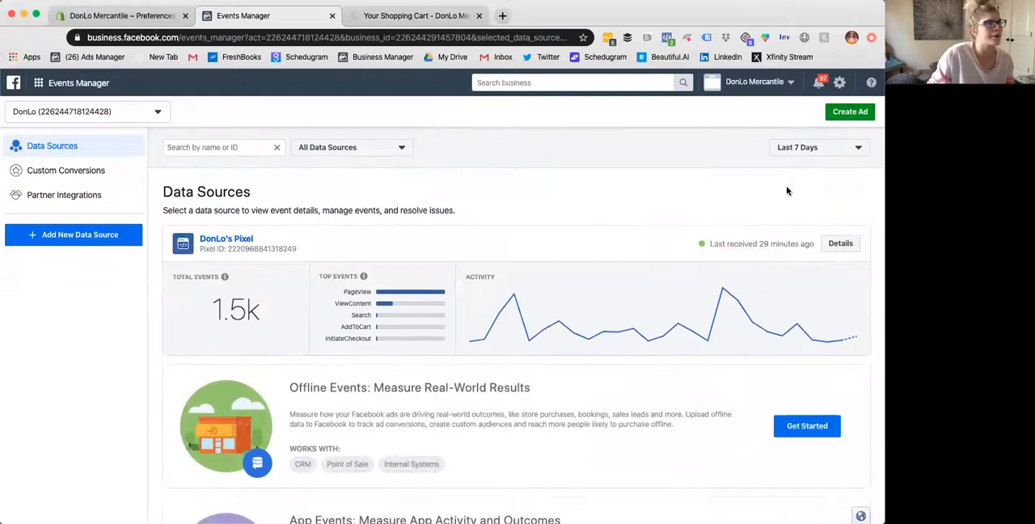
scroll(776, 198, down, 1)
click(106, 235)
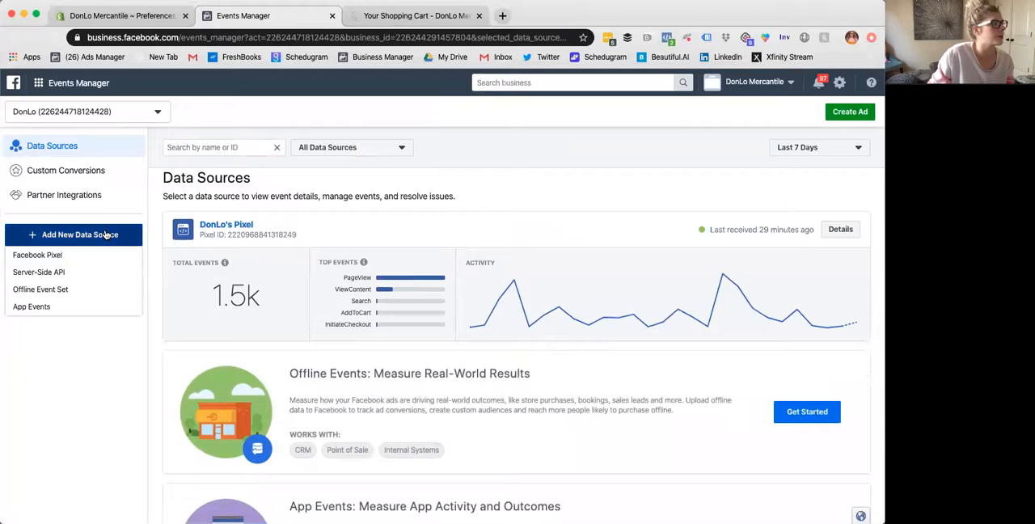
click(66, 257)
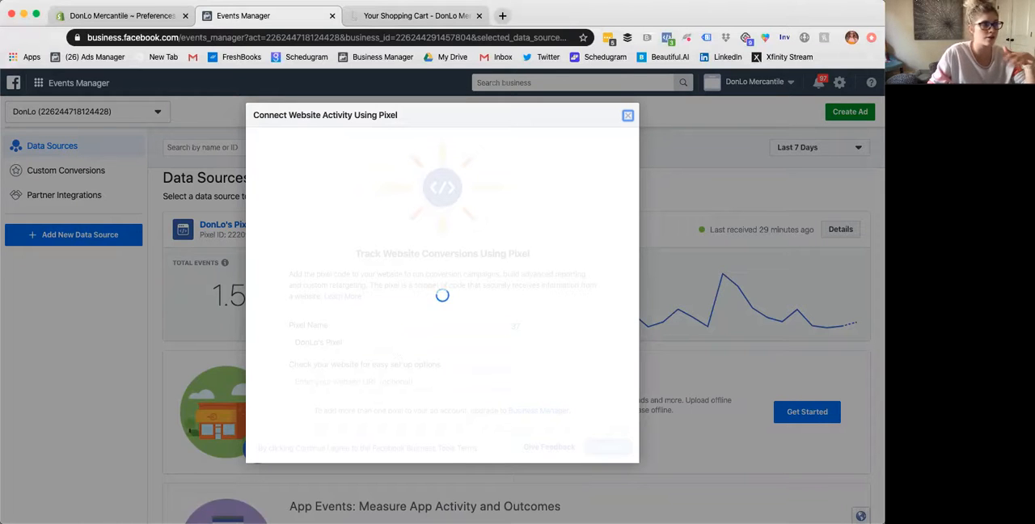
click(627, 117)
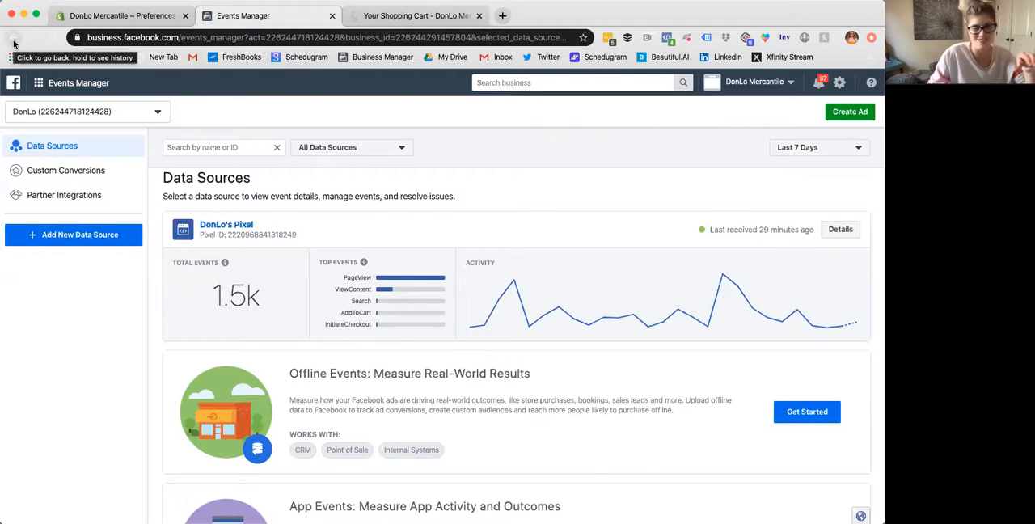
- Look through Custom Conversions and Partner Integrations, and reopen DonLo's Pixel from the data sources
click(88, 175)
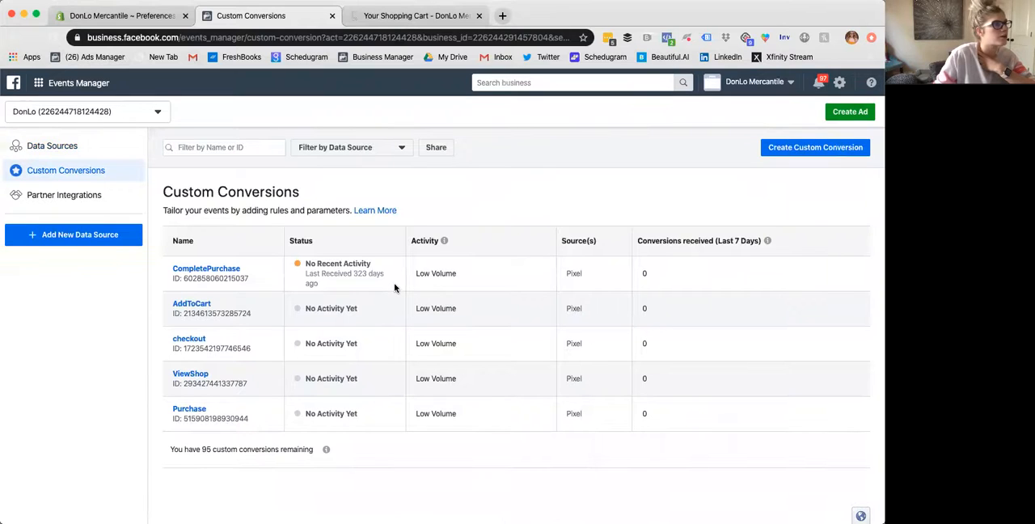
click(90, 199)
click(60, 150)
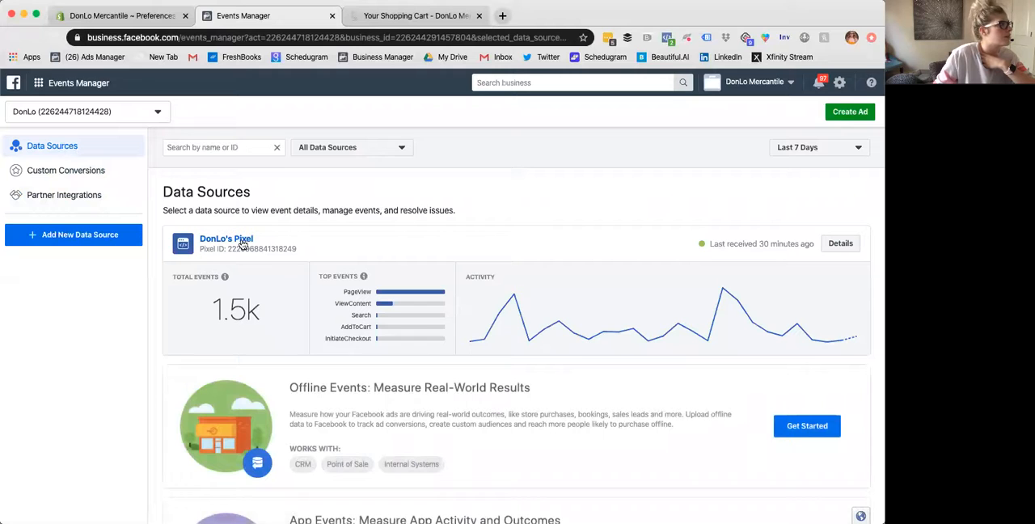
click(240, 239)
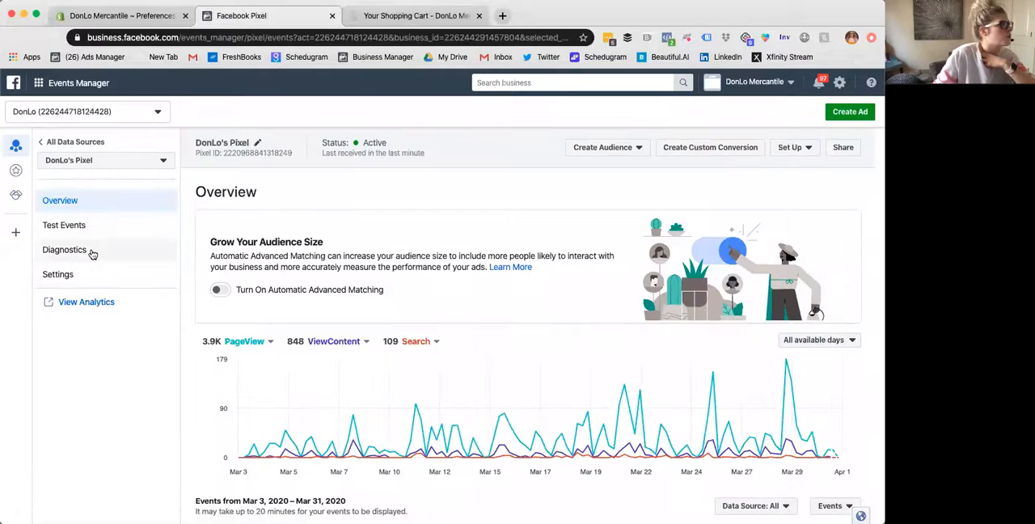
- Examine the Diagnostics page and the details, sharing and cookie settings of DonLo's Pixel
click(90, 253)
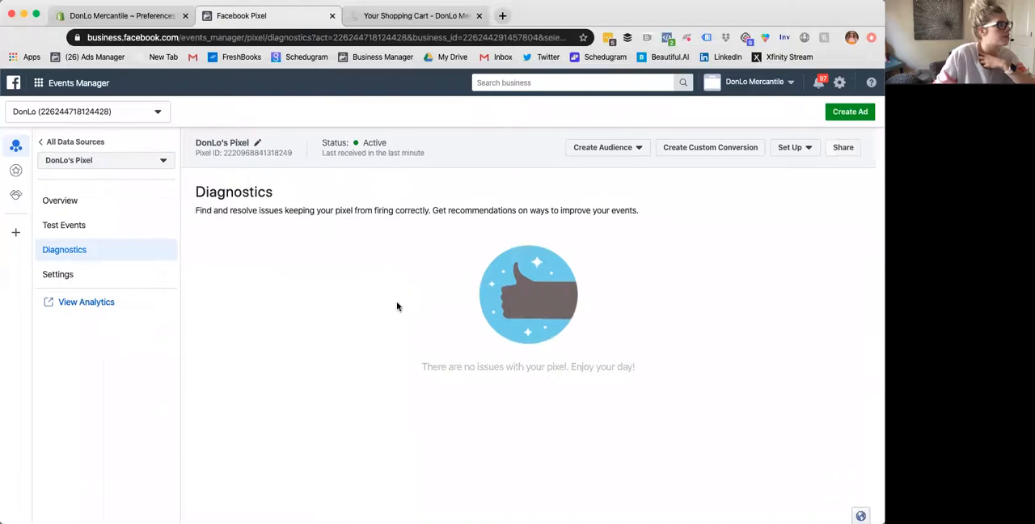
click(81, 274)
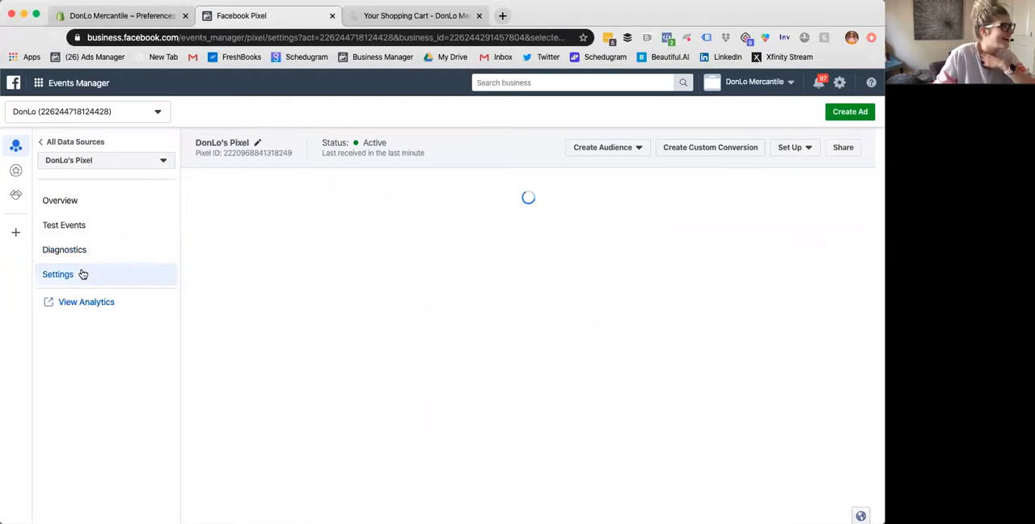
click(87, 207)
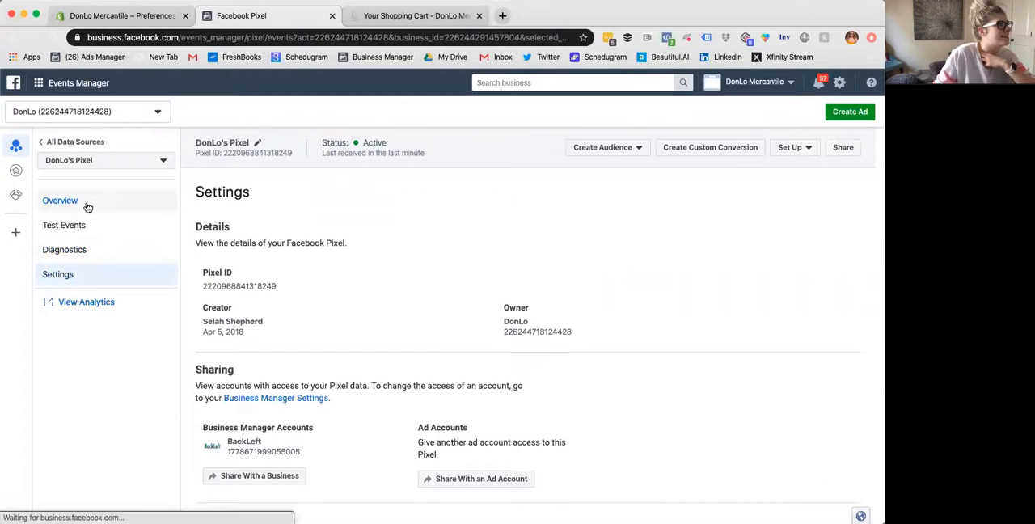
click(83, 275)
scroll(629, 352, down, 3)
scroll(629, 350, up, 3)
scroll(630, 349, down, 5)
scroll(630, 345, down, 2)
scroll(630, 345, up, 8)
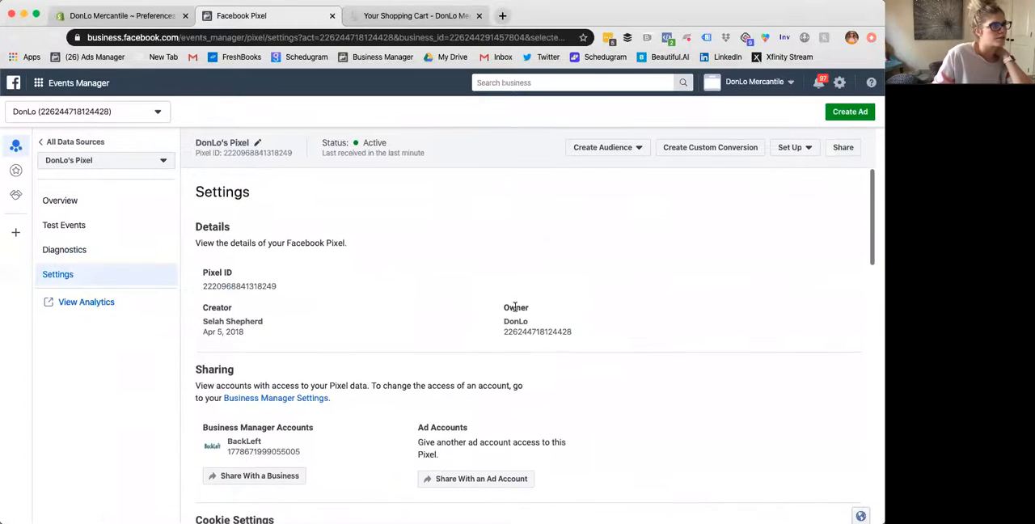
- View the Set Up options for DonLo's Pixel and return to its activity overview
click(805, 150)
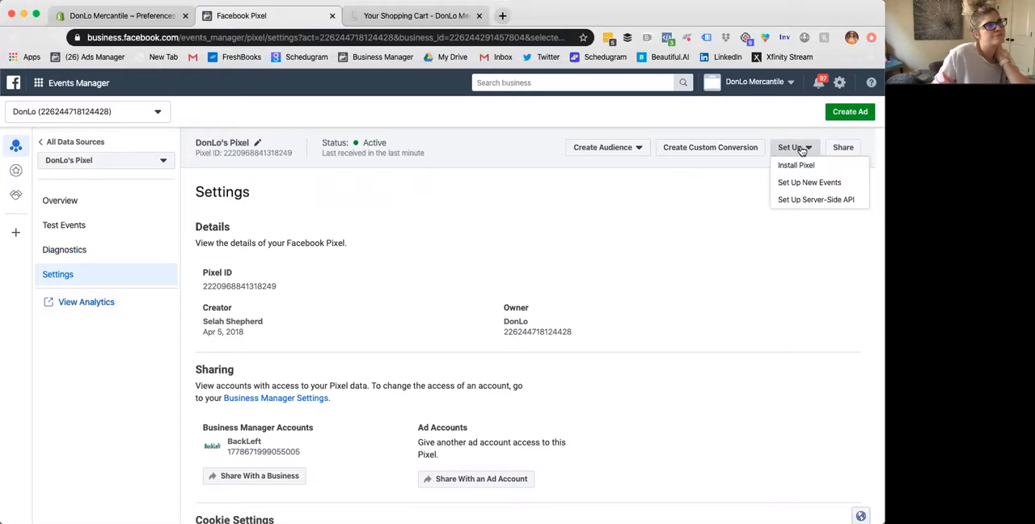
click(801, 151)
click(103, 197)
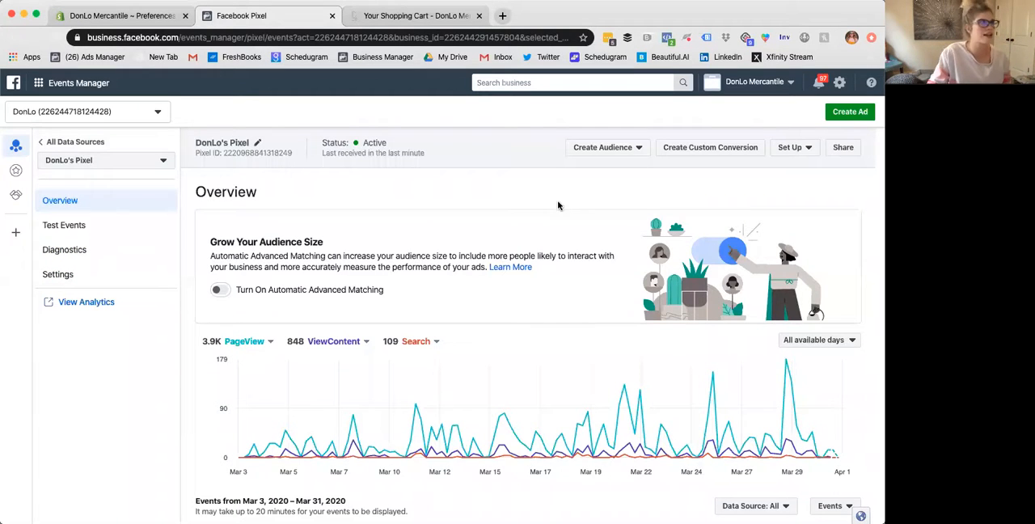
scroll(499, 218, down, 5)
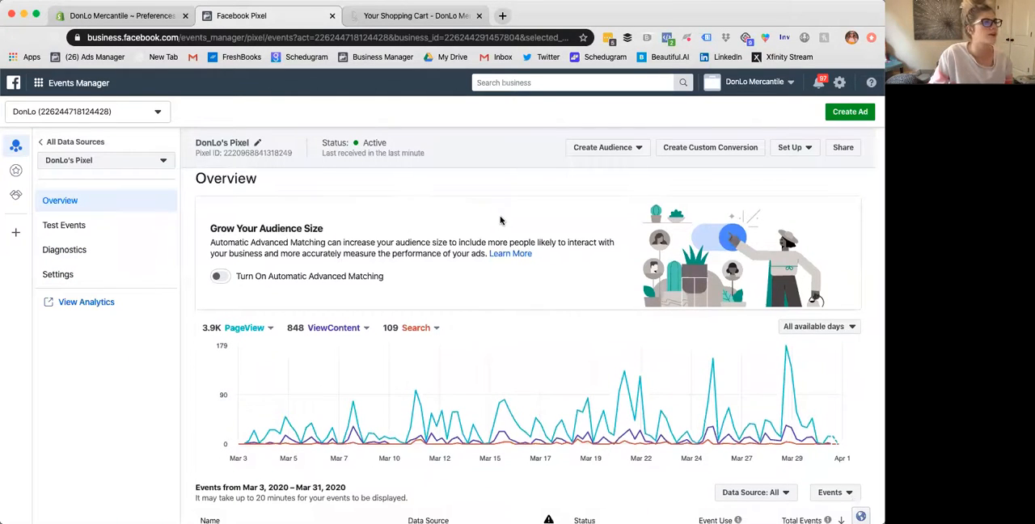